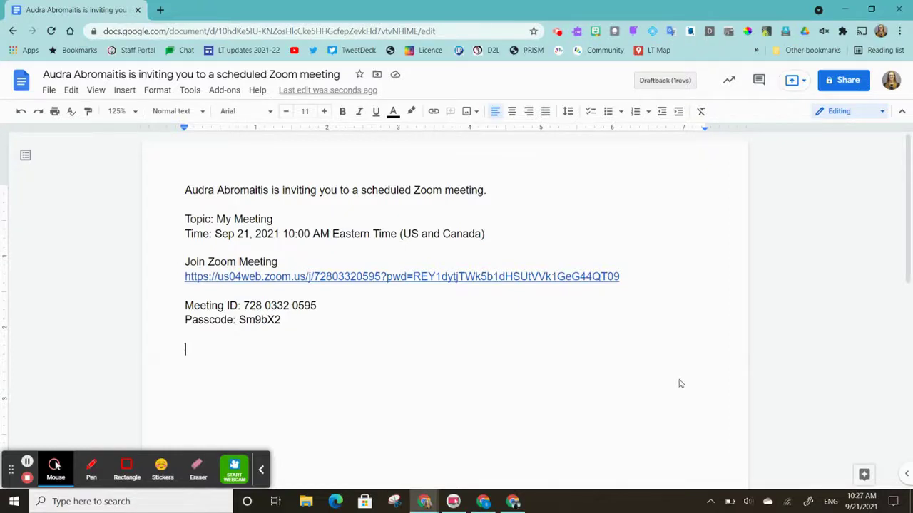
# Step: Open the Zoom meeting link from the doc, cancelling the desktop-app prompt both times
pyautogui.click(339, 276)
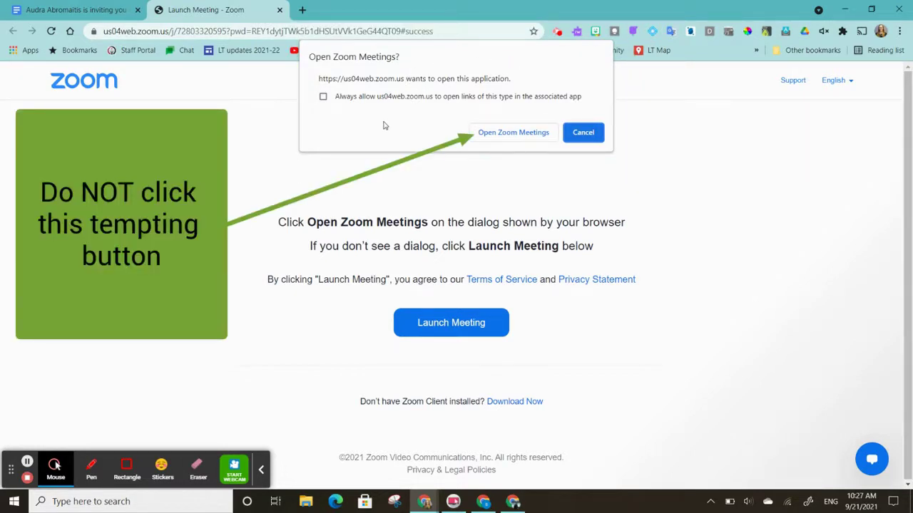
pyautogui.click(589, 135)
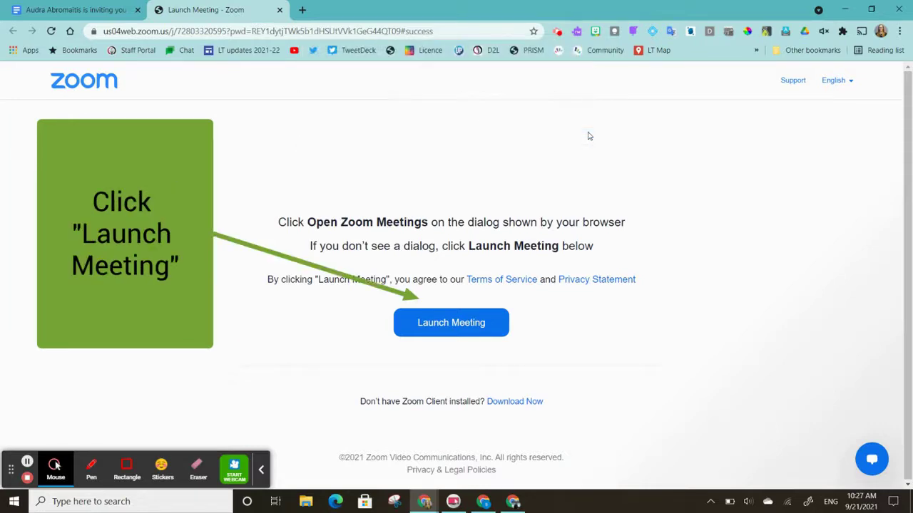
pyautogui.click(451, 323)
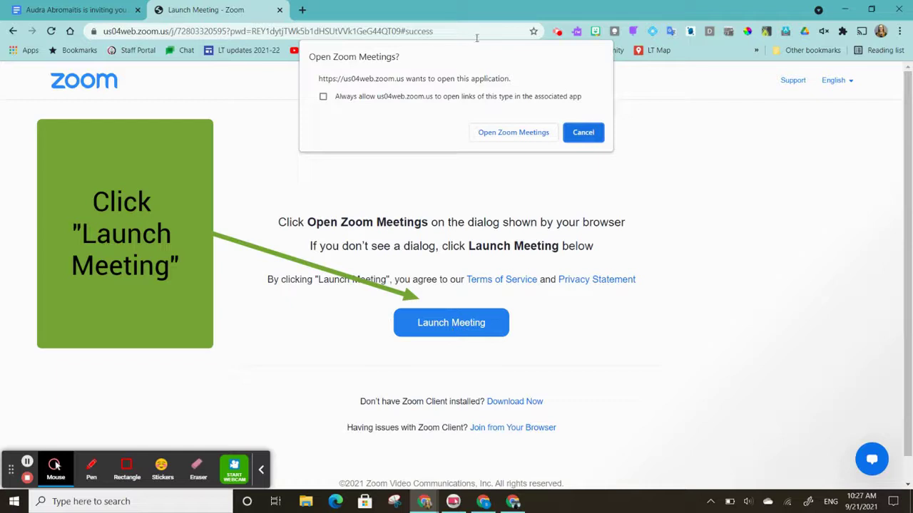
pyautogui.click(585, 133)
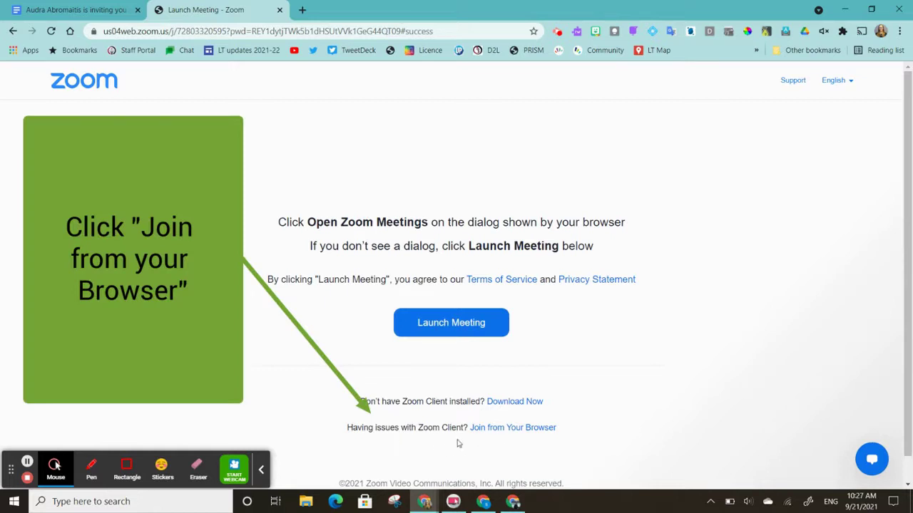
pyautogui.scroll(5, 459, 442)
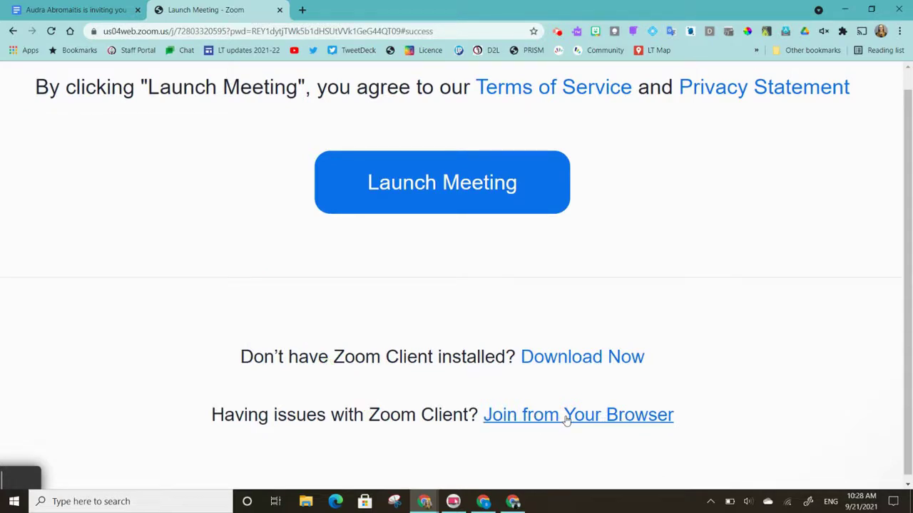
# Step: Join the Zoom meeting from the browser, allowing mic and camera and entering a display name
pyautogui.click(566, 416)
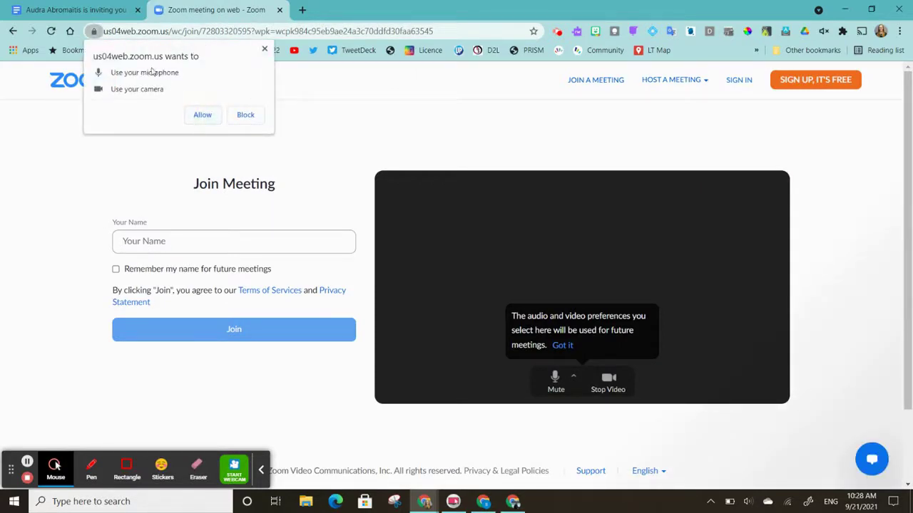
pyautogui.click(202, 115)
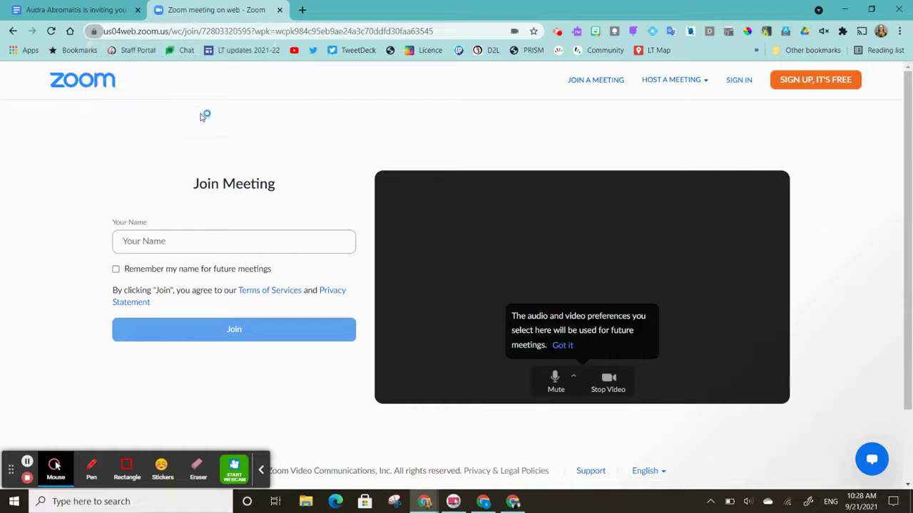
pyautogui.click(144, 241)
pyautogui.write('Ms. A')
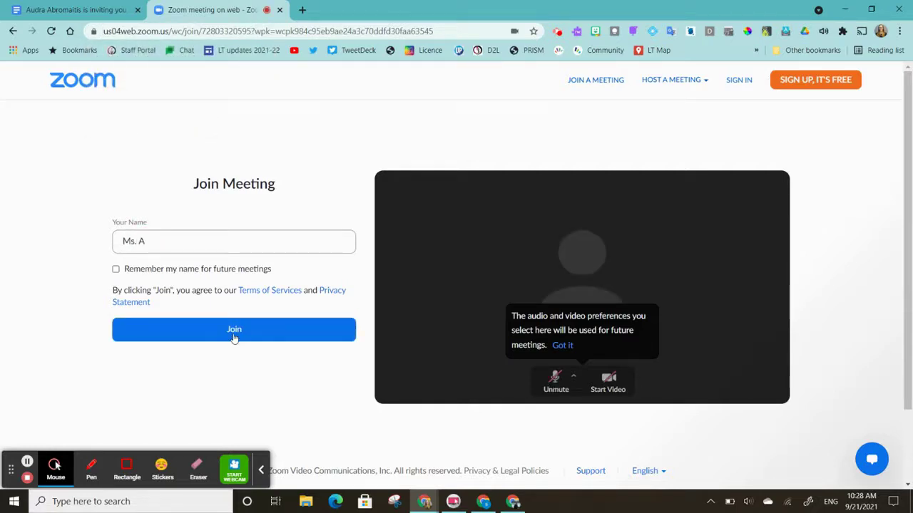
pyautogui.click(234, 333)
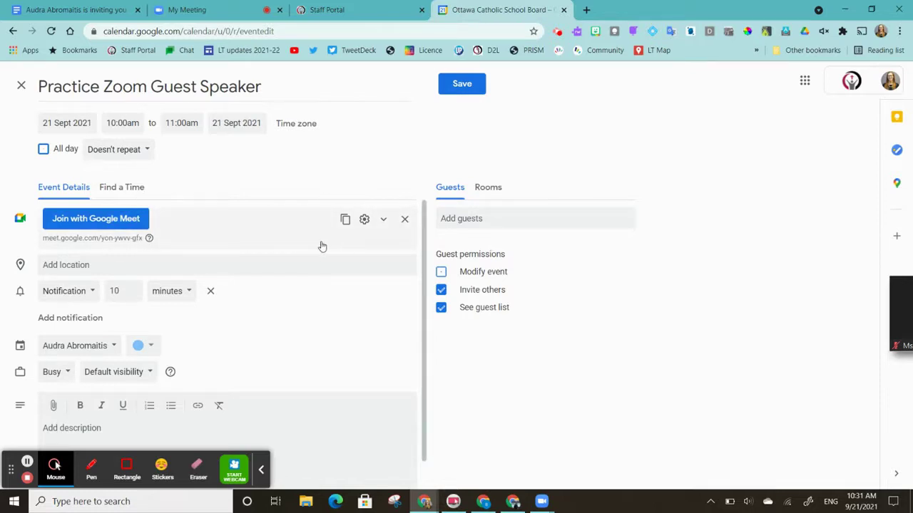
# Step: Add a live stream to the Practice Zoom Guest Speaker event's Meet conference
pyautogui.click(383, 223)
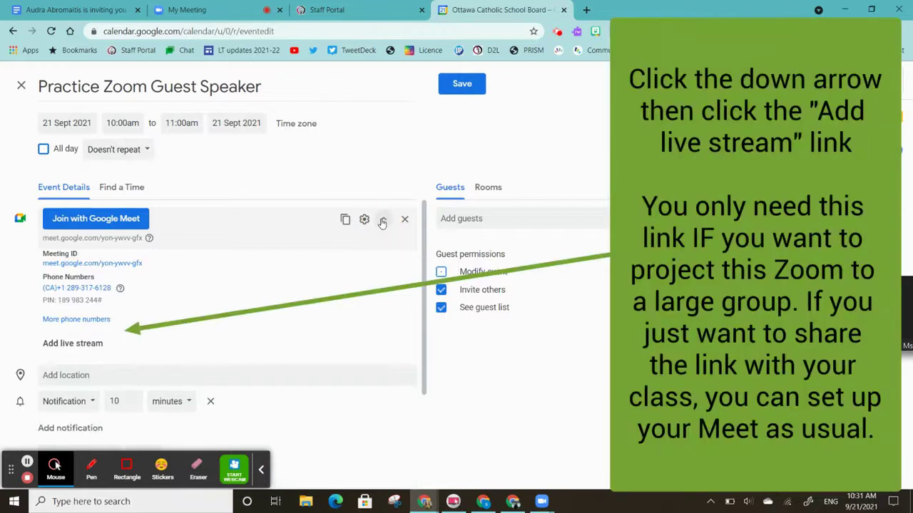
pyautogui.click(80, 347)
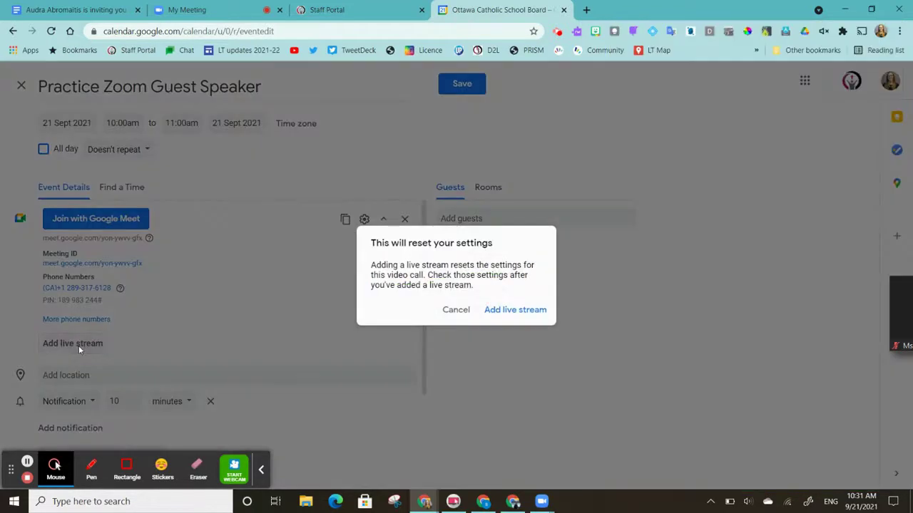
pyautogui.click(522, 311)
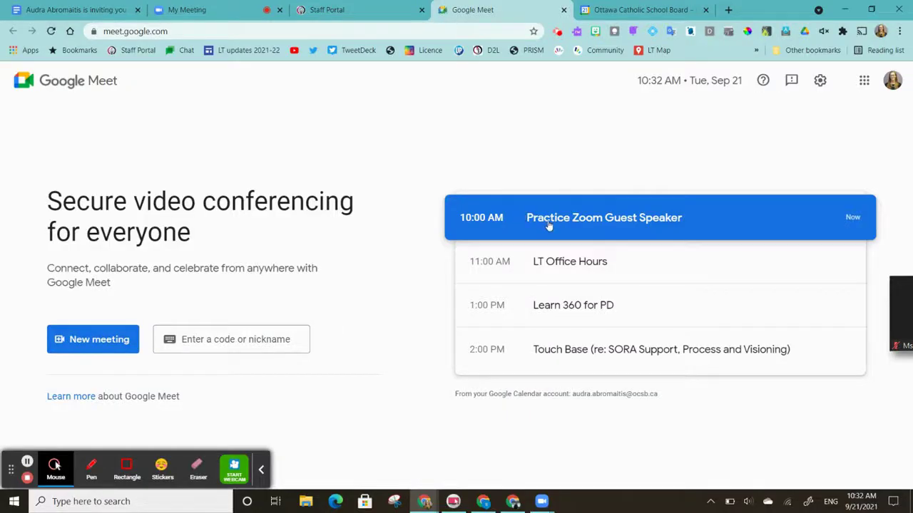
# Step: Join the Practice Zoom Guest Speaker Meet call and bring up its presenting options
pyautogui.click(548, 225)
pyautogui.click(639, 295)
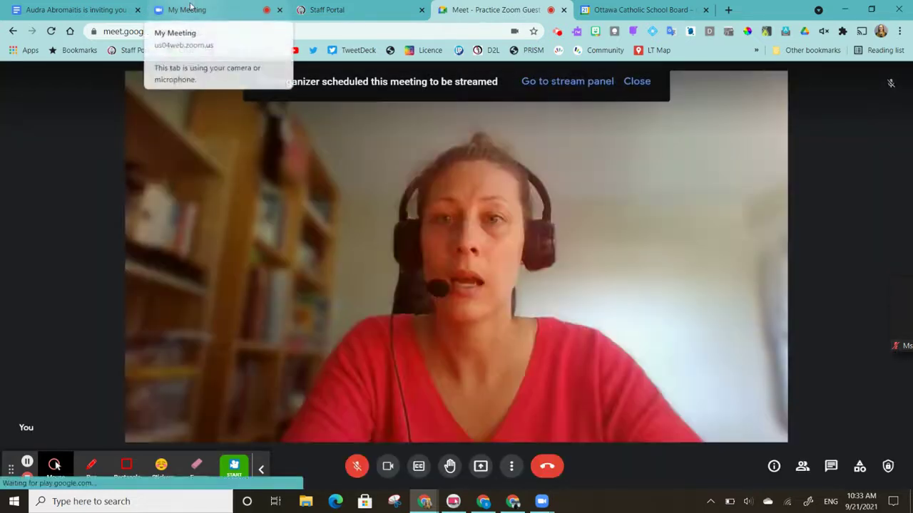
pyautogui.click(190, 6)
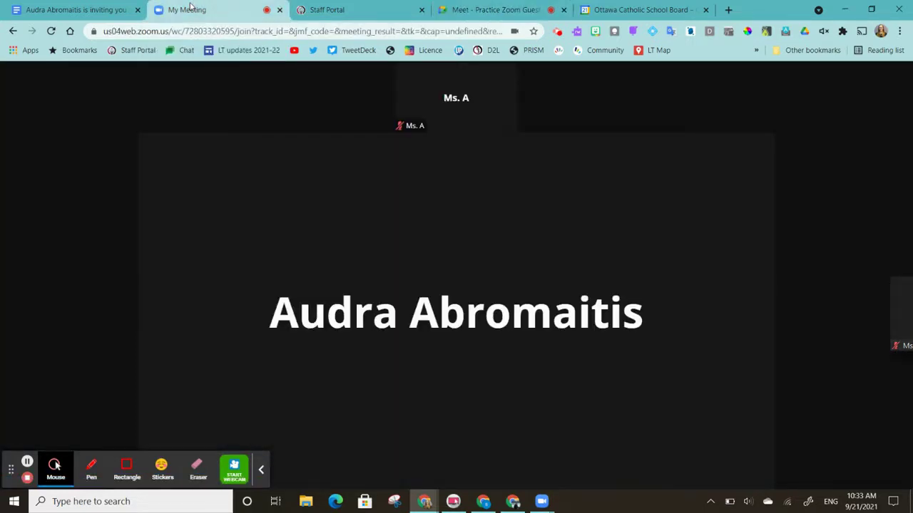
pyautogui.click(492, 9)
pyautogui.click(480, 466)
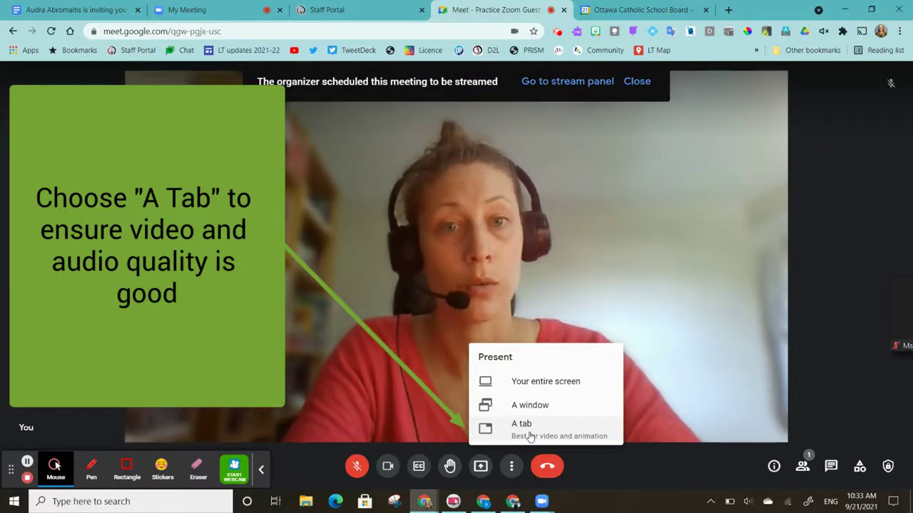
# Step: Share the My Meeting Zoom tab into the Meet call as a Chrome tab
pyautogui.click(528, 430)
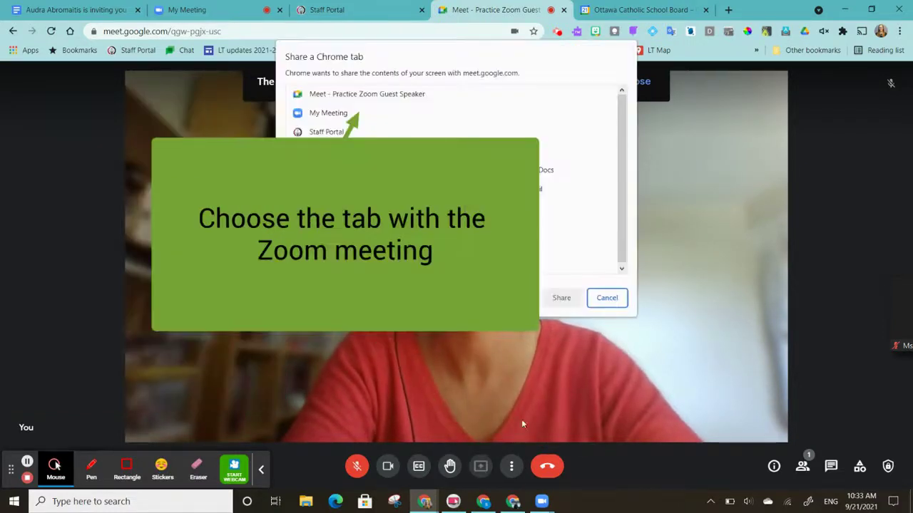
pyautogui.click(319, 116)
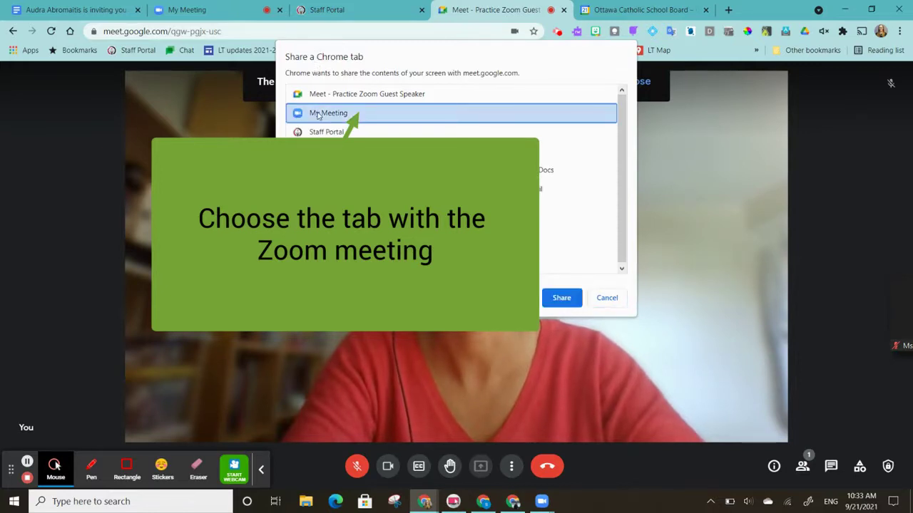
pyautogui.click(555, 301)
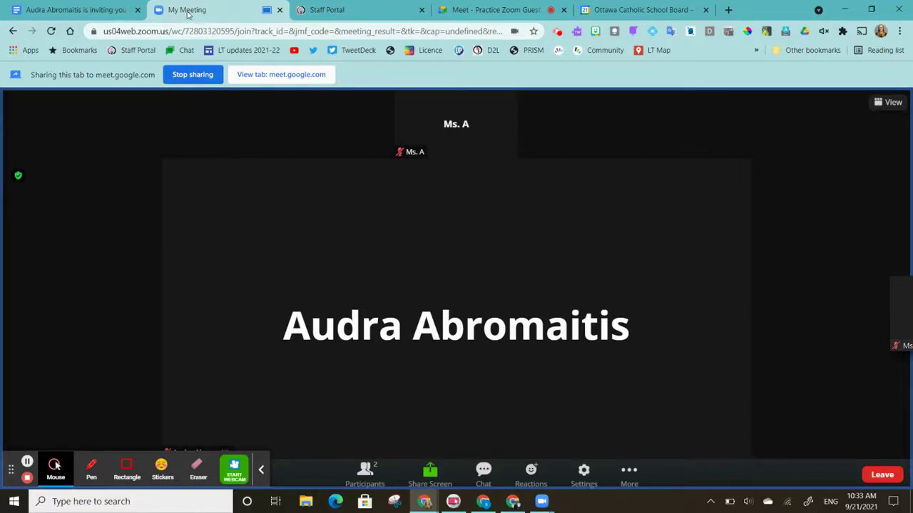
# Step: Return to the Meet call to view the shared Zoom tab being presented
pyautogui.click(474, 9)
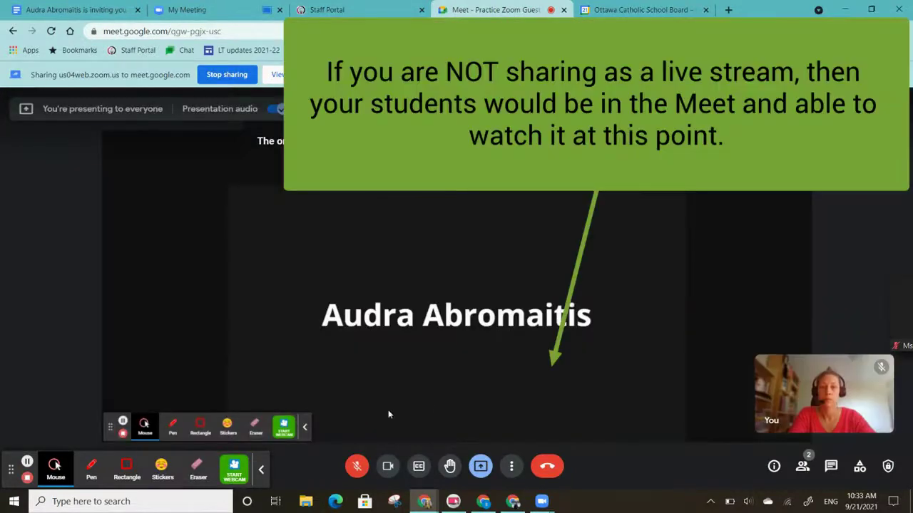
pyautogui.moveTo(338, 327)
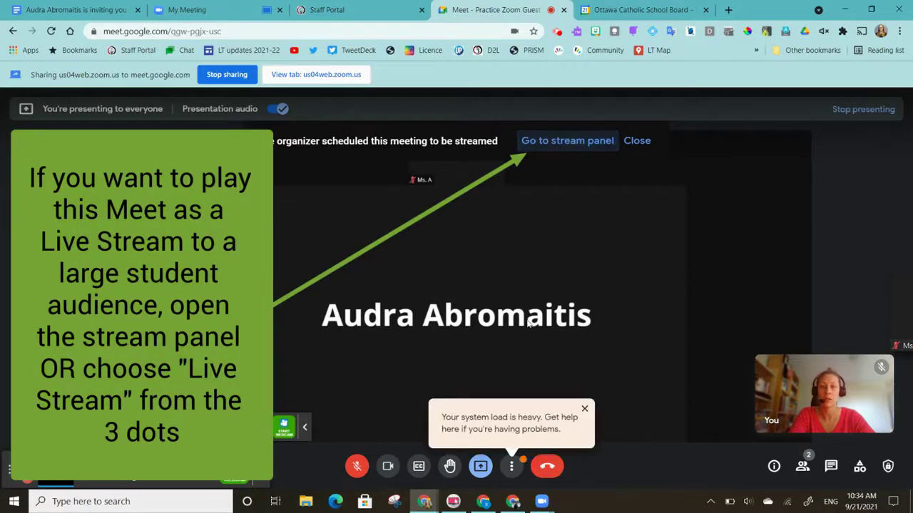
# Step: Start live-streaming the Meet call and copy its streaming link
pyautogui.click(512, 467)
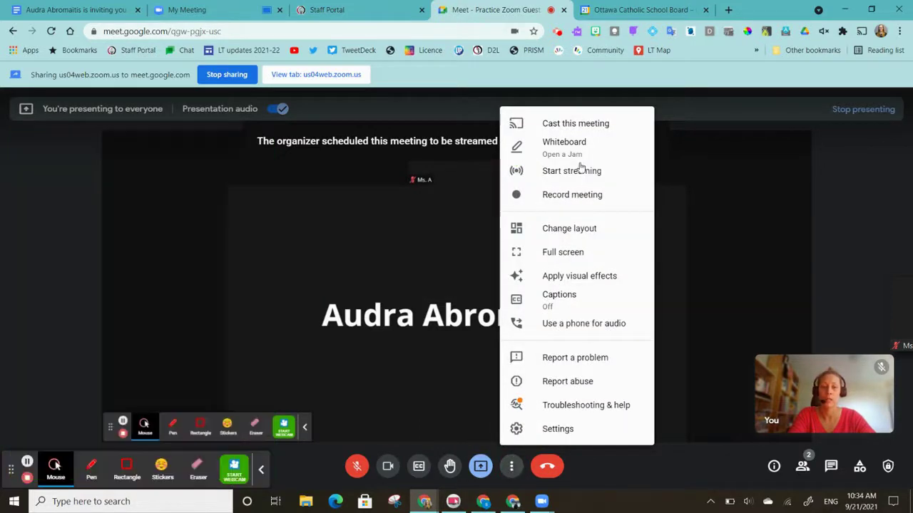
pyautogui.click(562, 175)
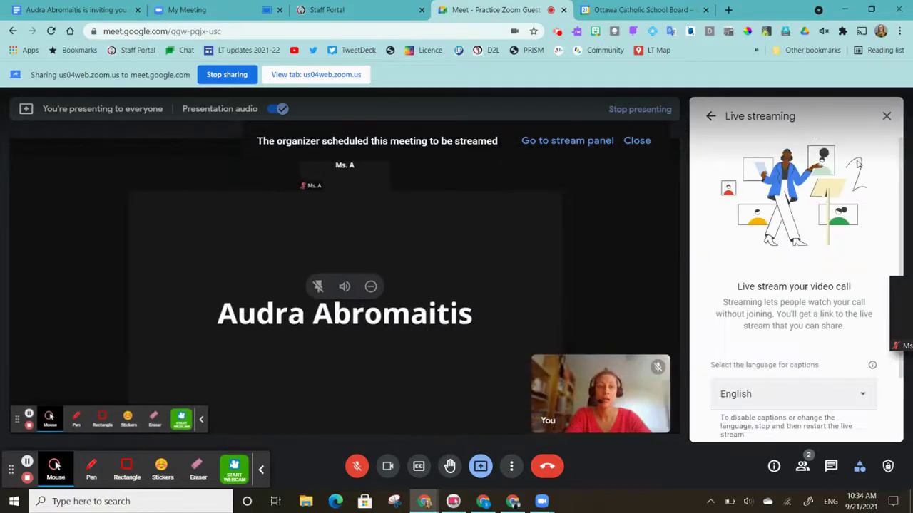
pyautogui.scroll(-2, 782, 271)
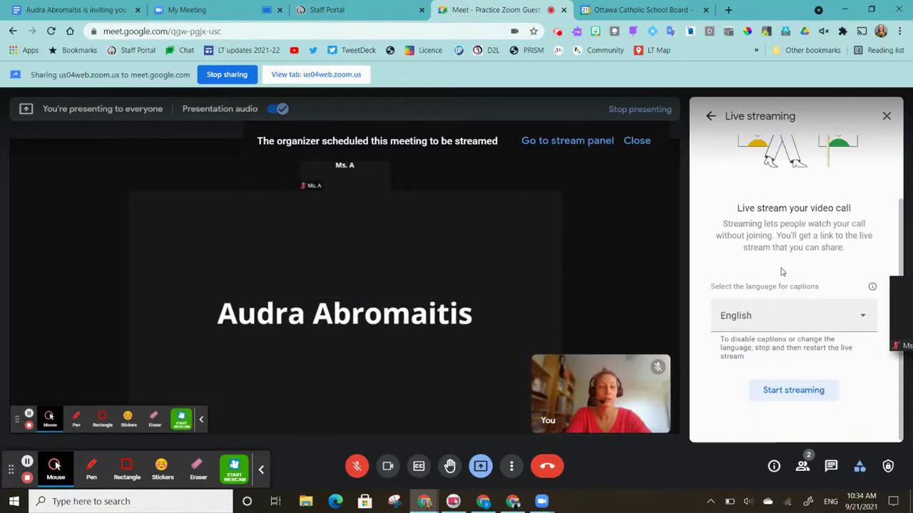
pyautogui.click(773, 399)
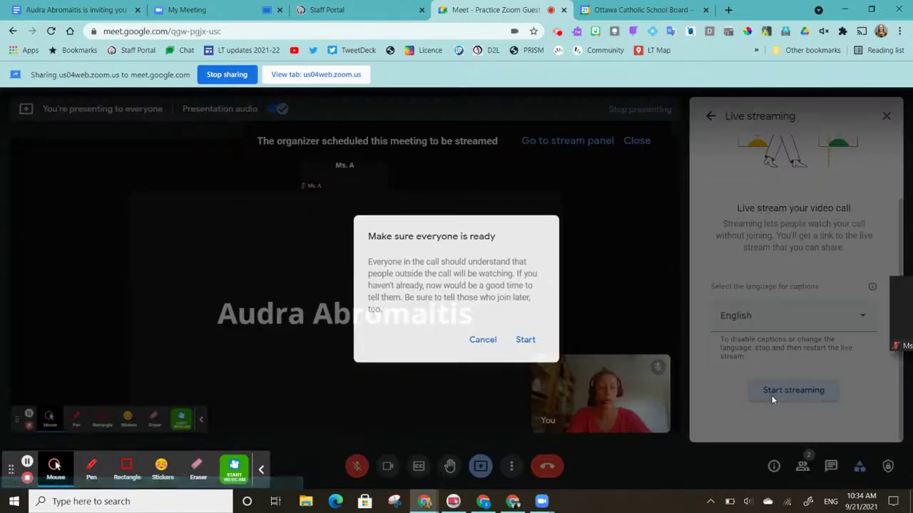
pyautogui.click(525, 342)
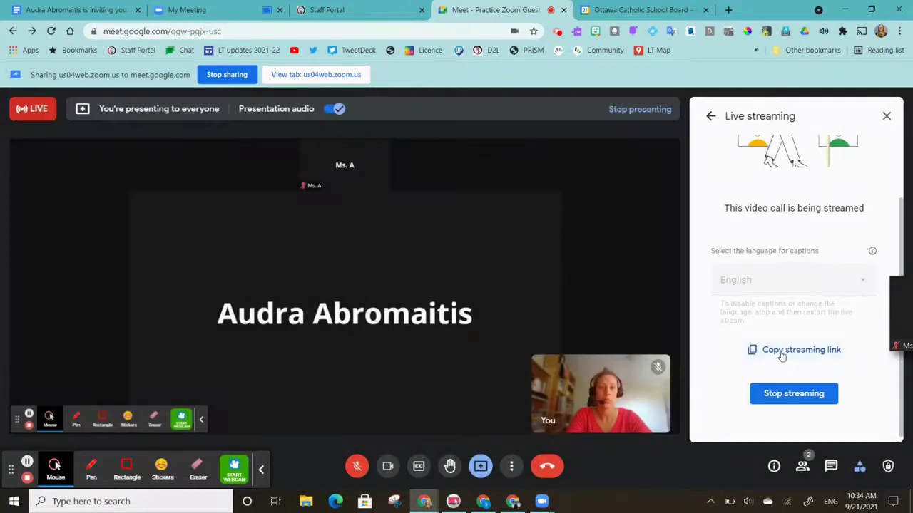
pyautogui.click(781, 354)
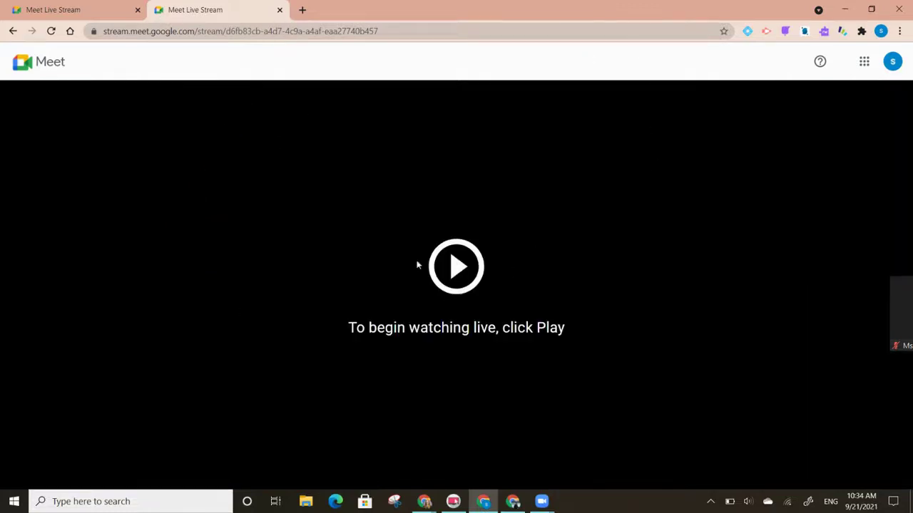
# Step: Play the live stream on the Meet Live Stream page
pyautogui.click(453, 268)
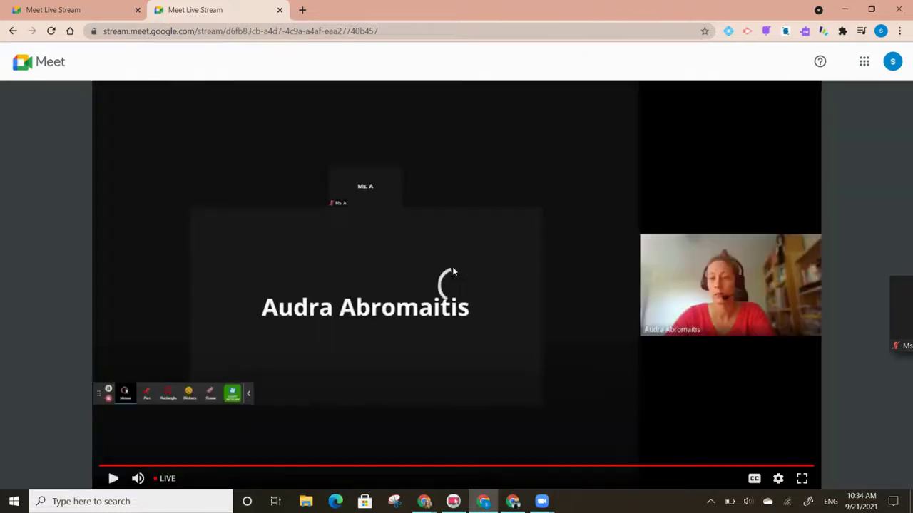